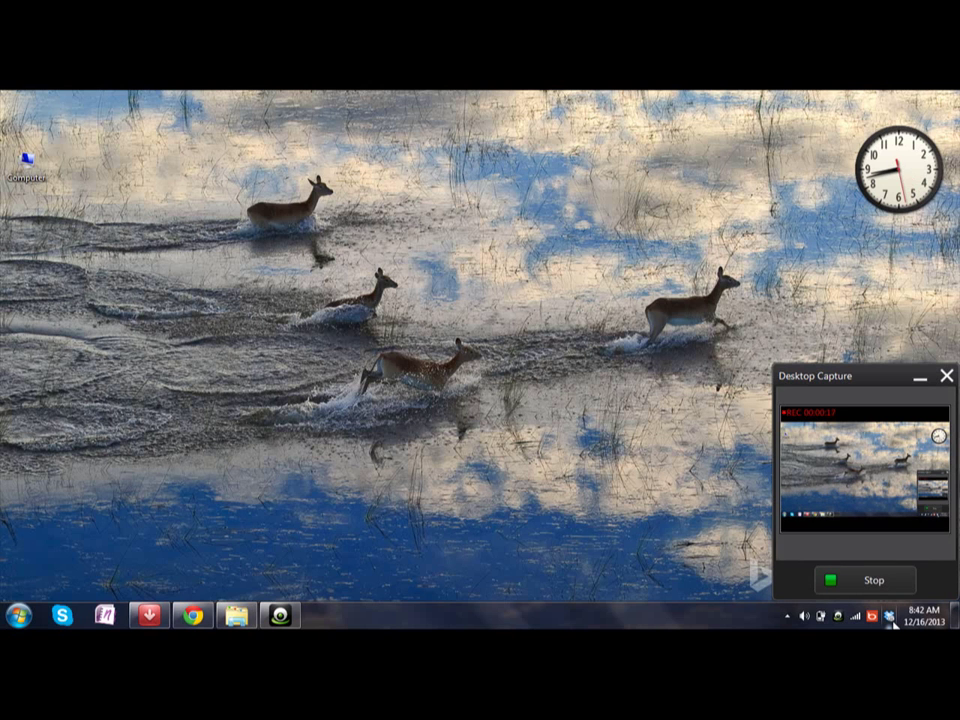
- Open Dropbox Preferences from the tray icon and view the Account page showing this PC's linked account
left_click(889, 617)
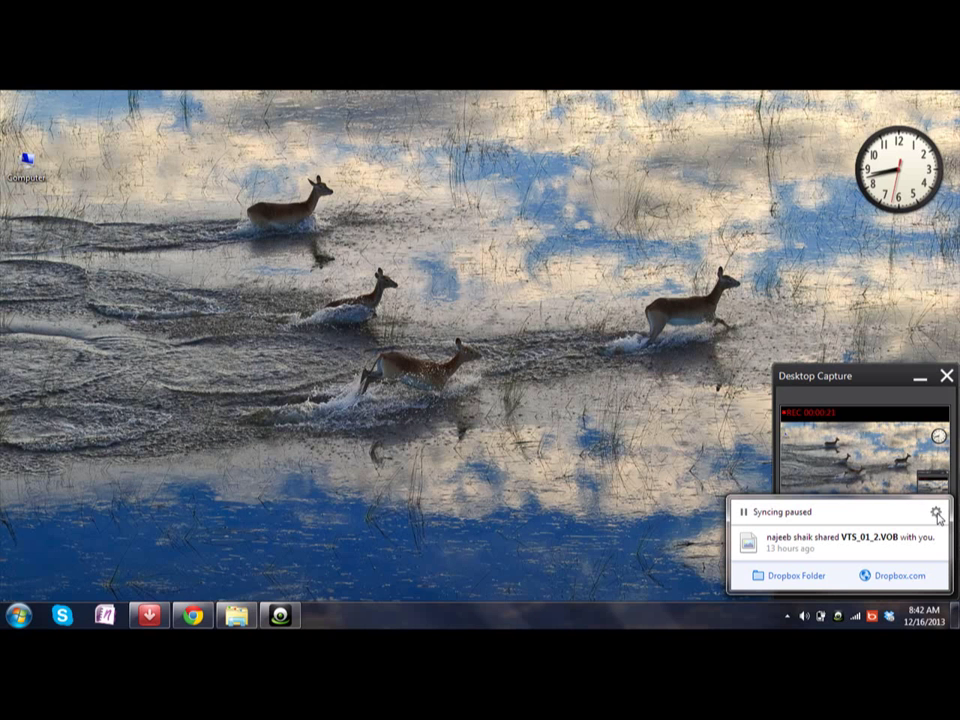
left_click(936, 514)
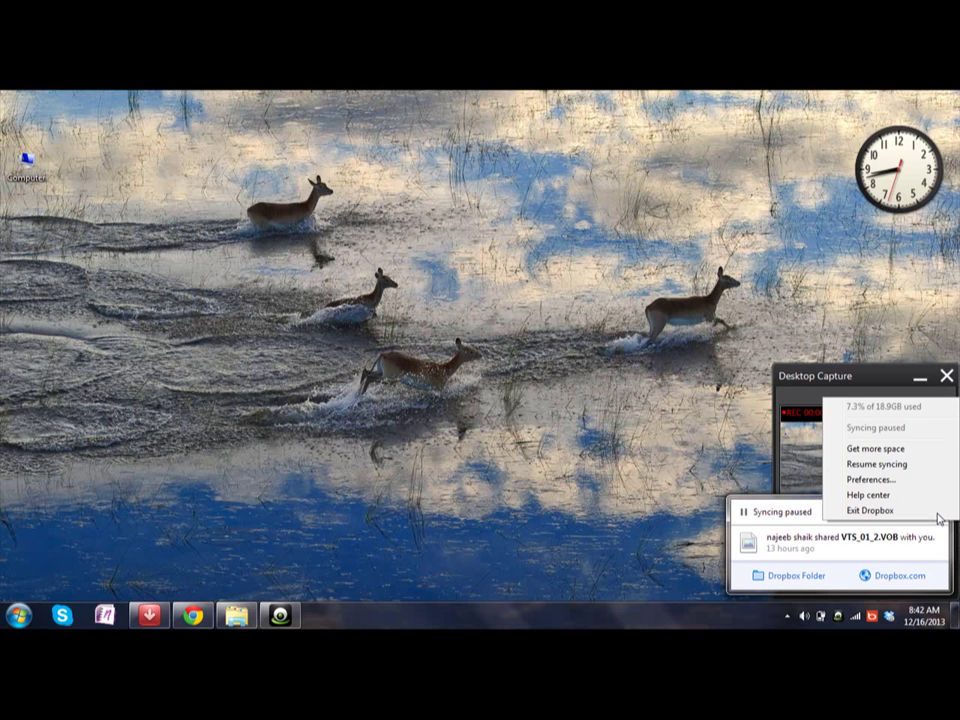
left_click(877, 479)
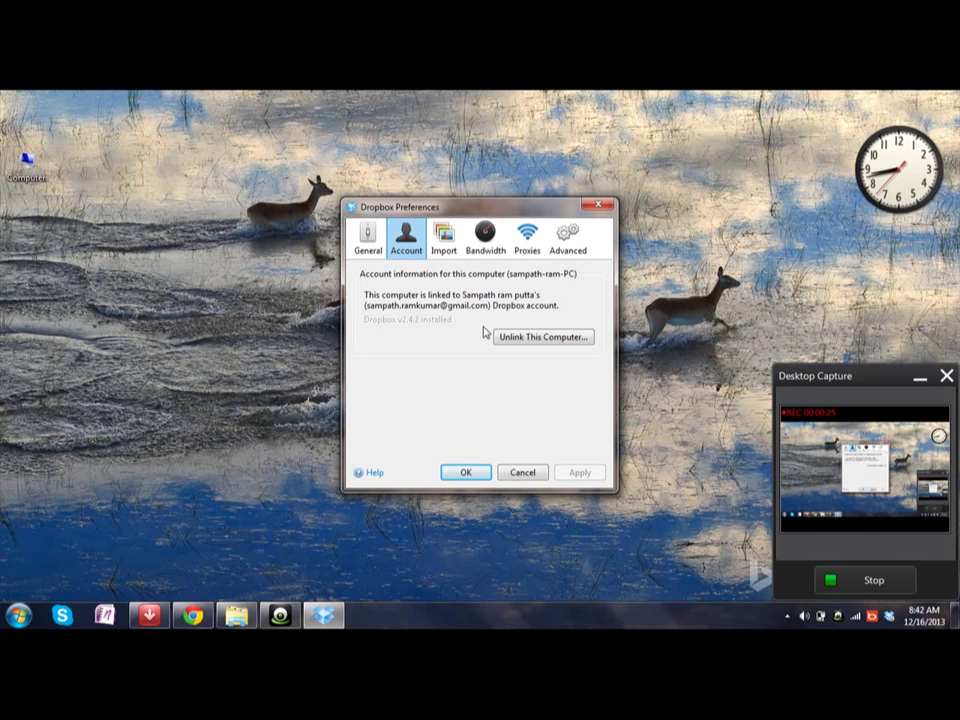
left_click(369, 242)
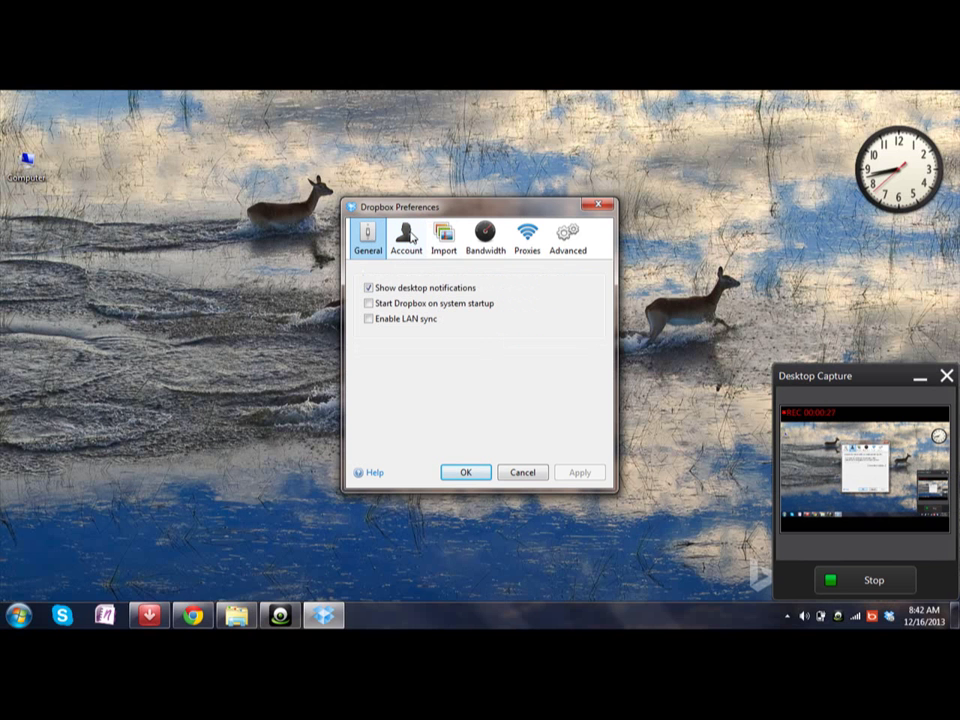
left_click(407, 246)
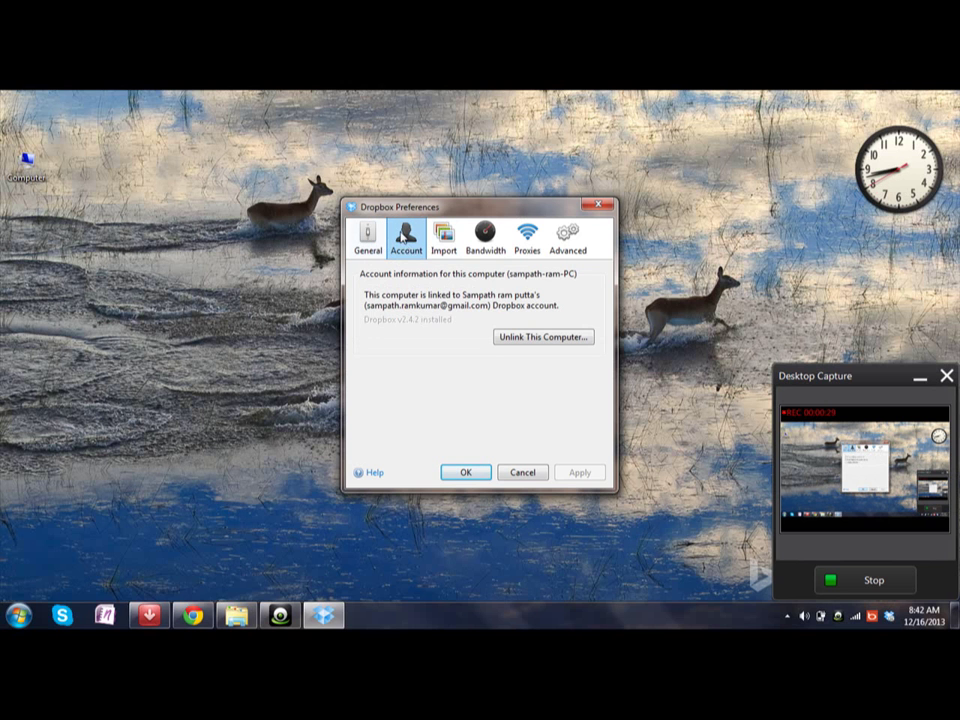
left_click(359, 248)
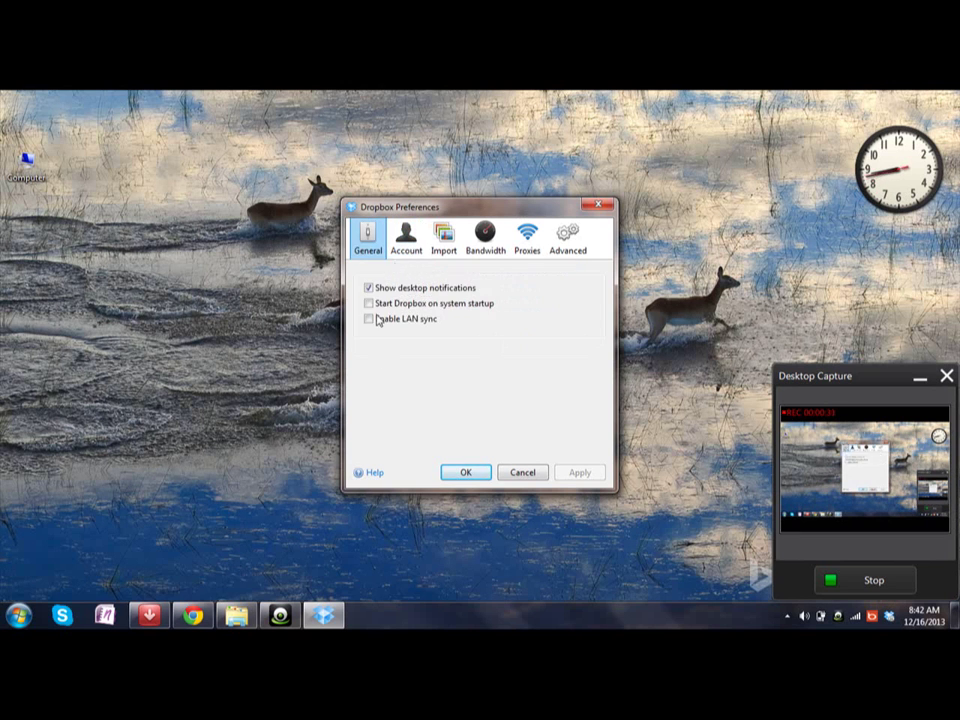
left_click(400, 256)
left_click(372, 244)
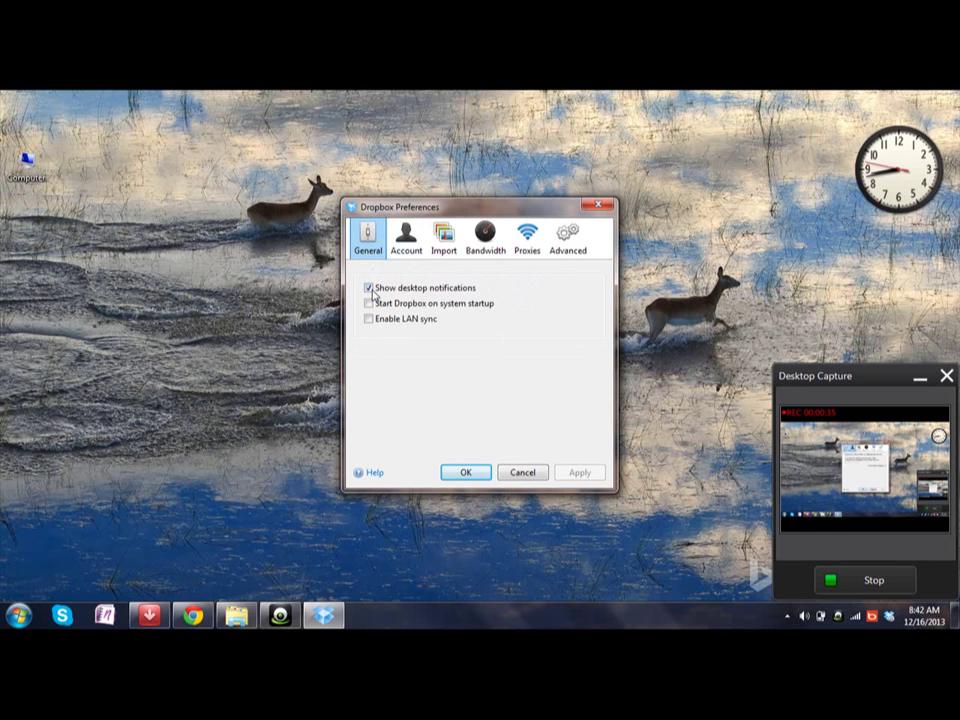
left_click(395, 253)
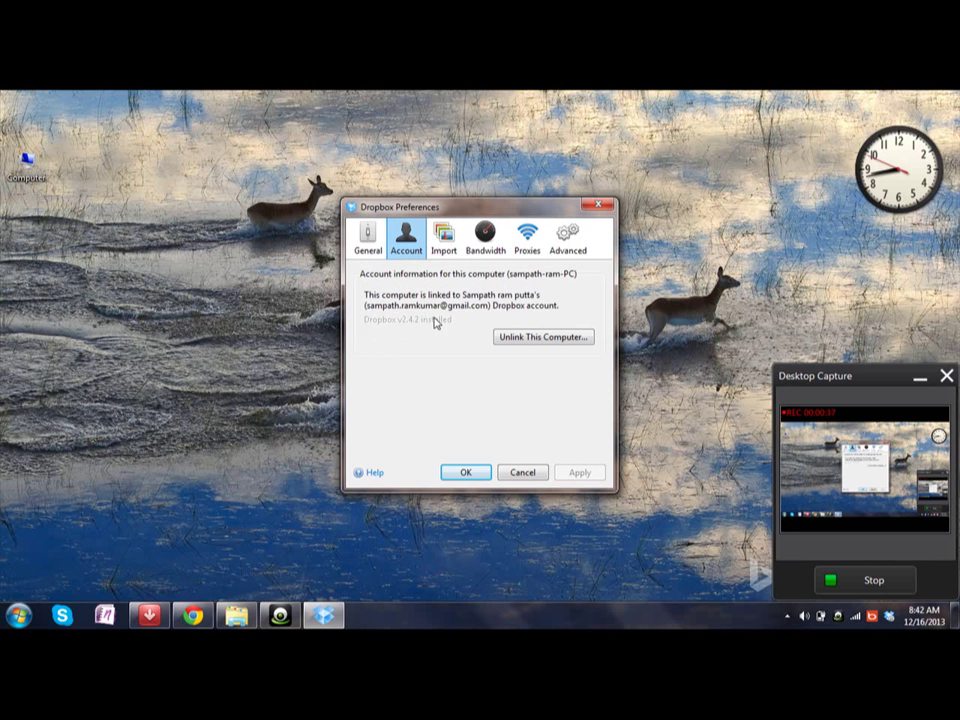
- Unlink this computer from the old Dropbox account and confirm with OK
left_click(524, 338)
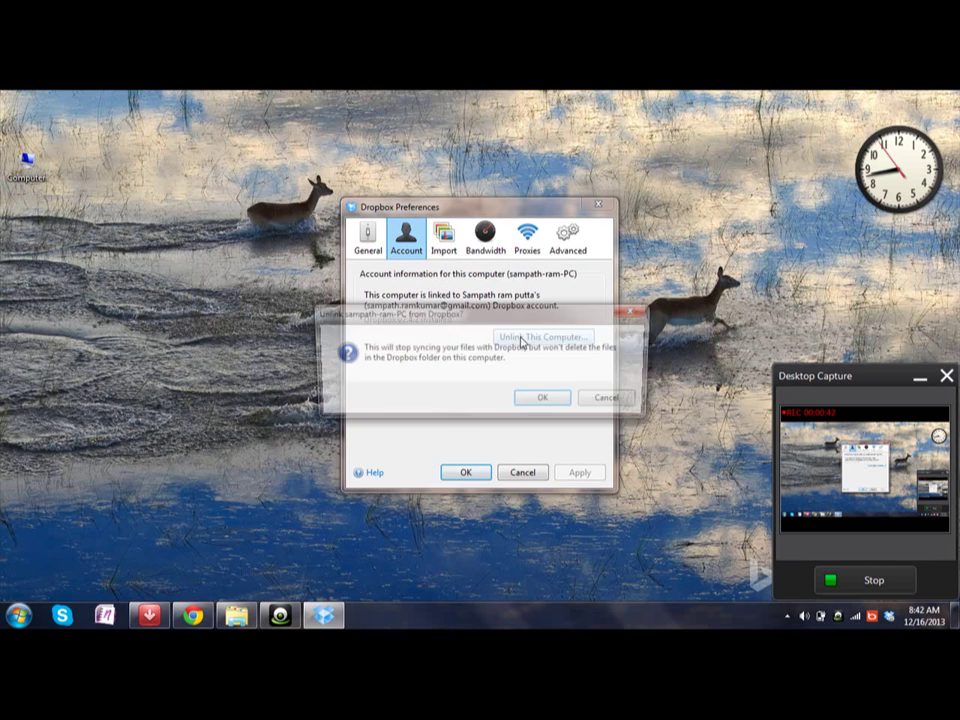
left_click(553, 402)
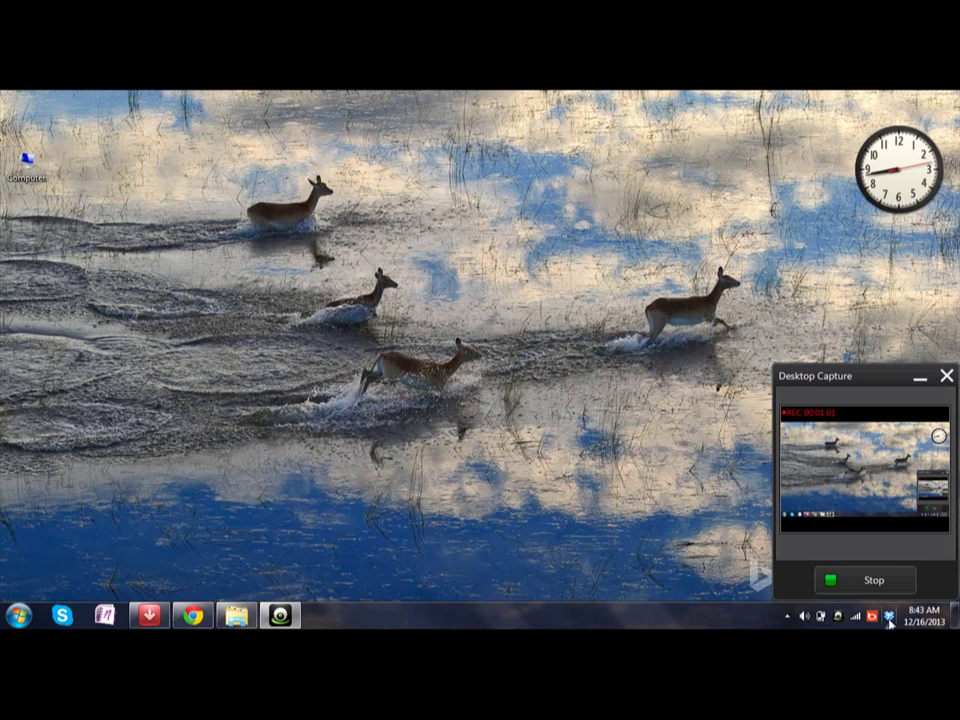
- Open the local Dropbox folder from the tray icon, then close its Explorer window
double_click(888, 616)
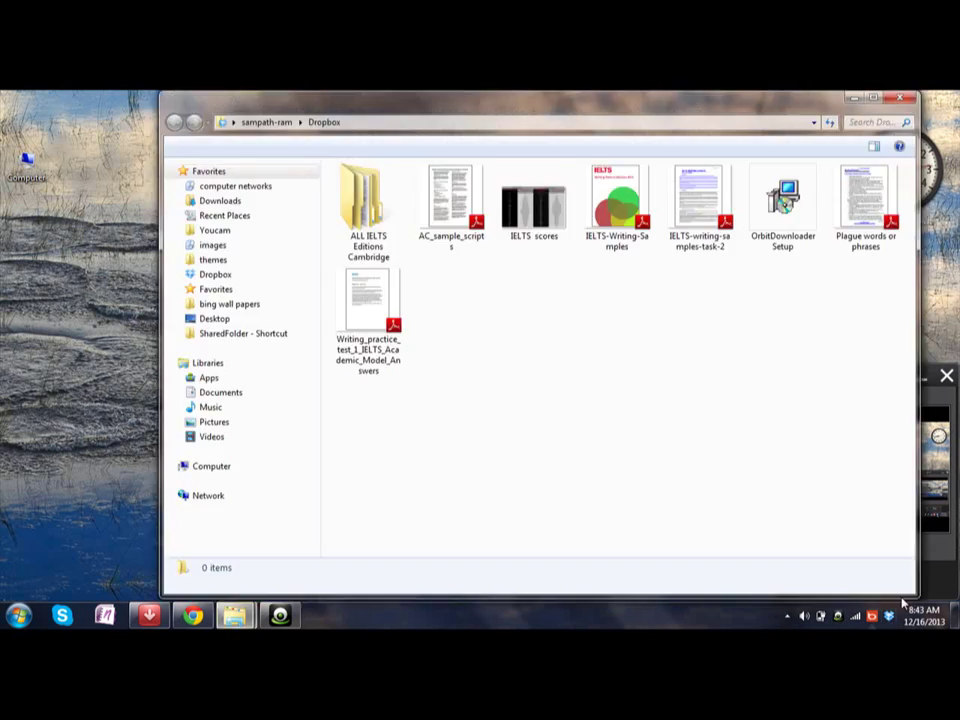
left_click(897, 100)
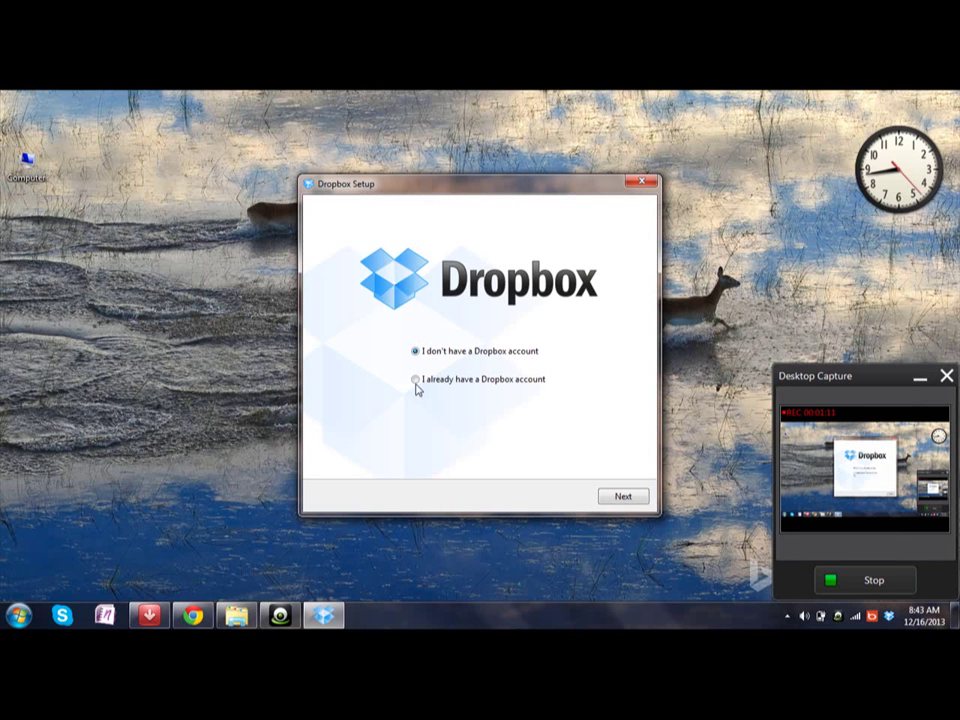
- Choose 'I already have a Dropbox account' and submit the account e-mail and password
left_click(417, 381)
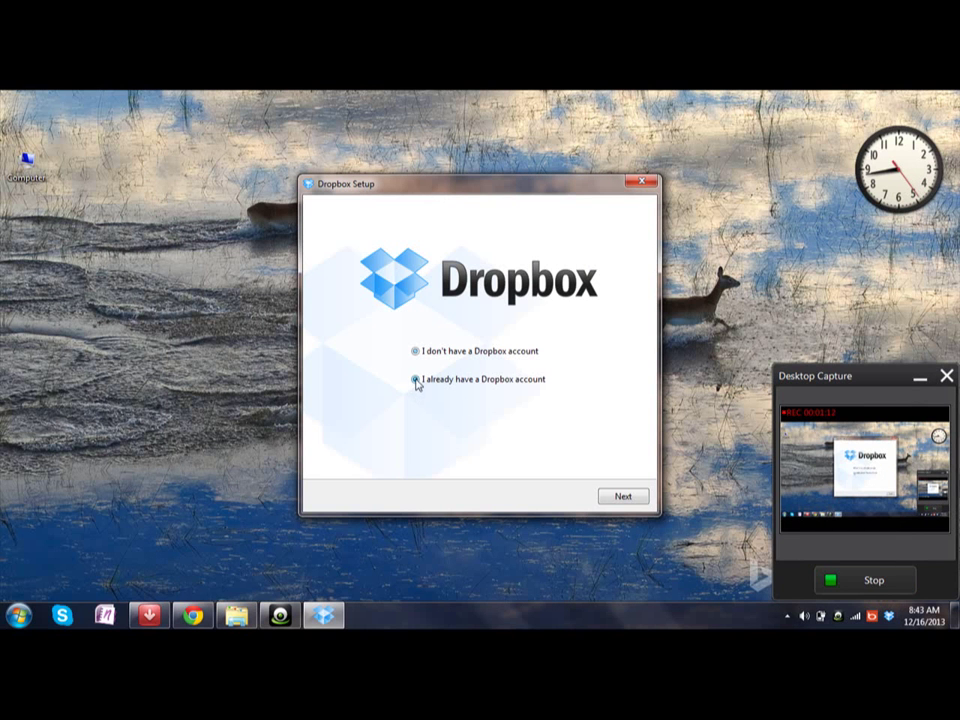
left_click(629, 499)
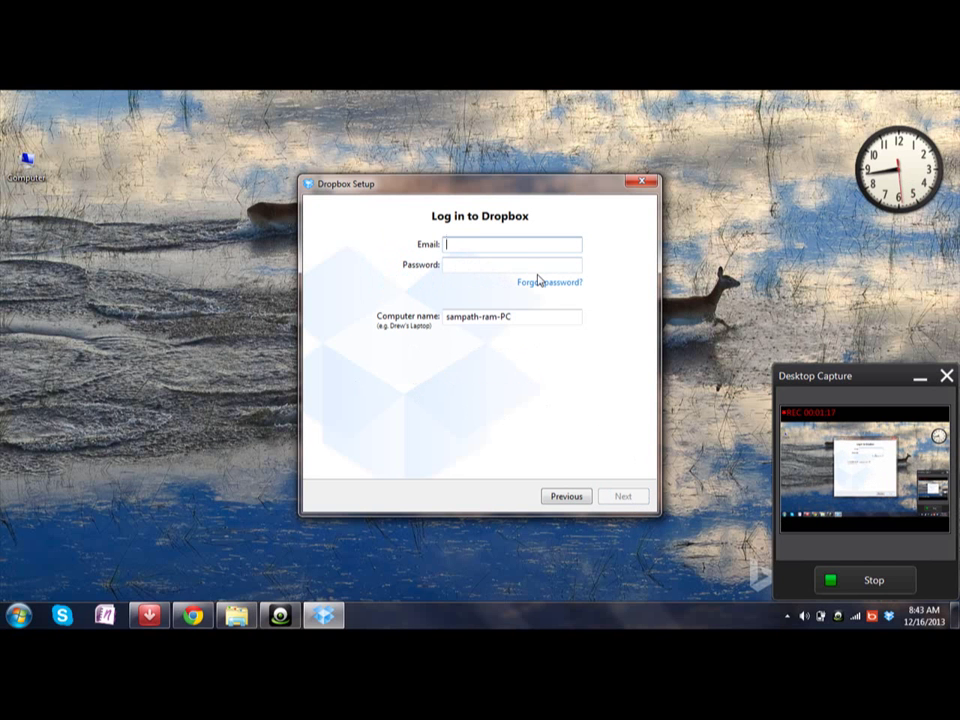
key("Tab")
type("**********")
left_click(612, 494)
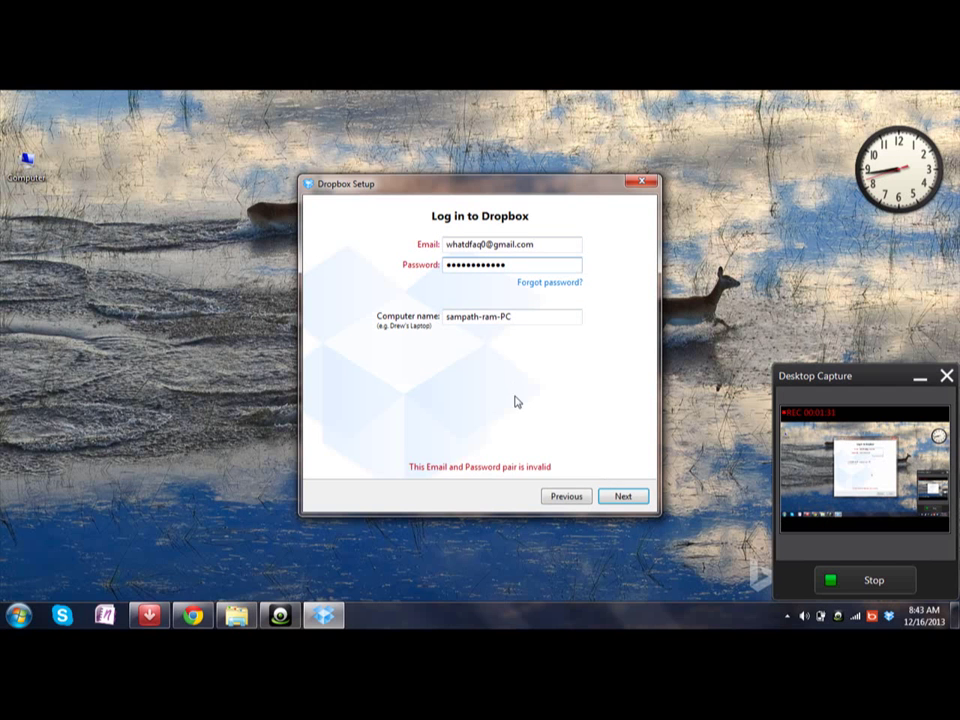
- Retype the password after the login error and resubmit the login
left_click_drag(508, 266, 404, 283)
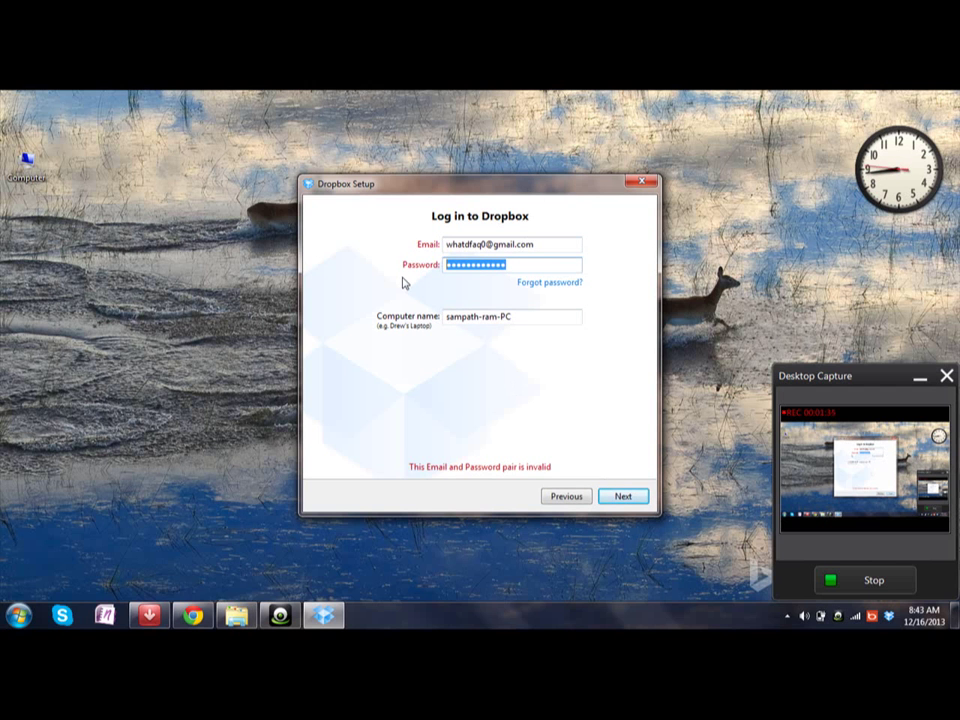
type("****************")
key("Return")
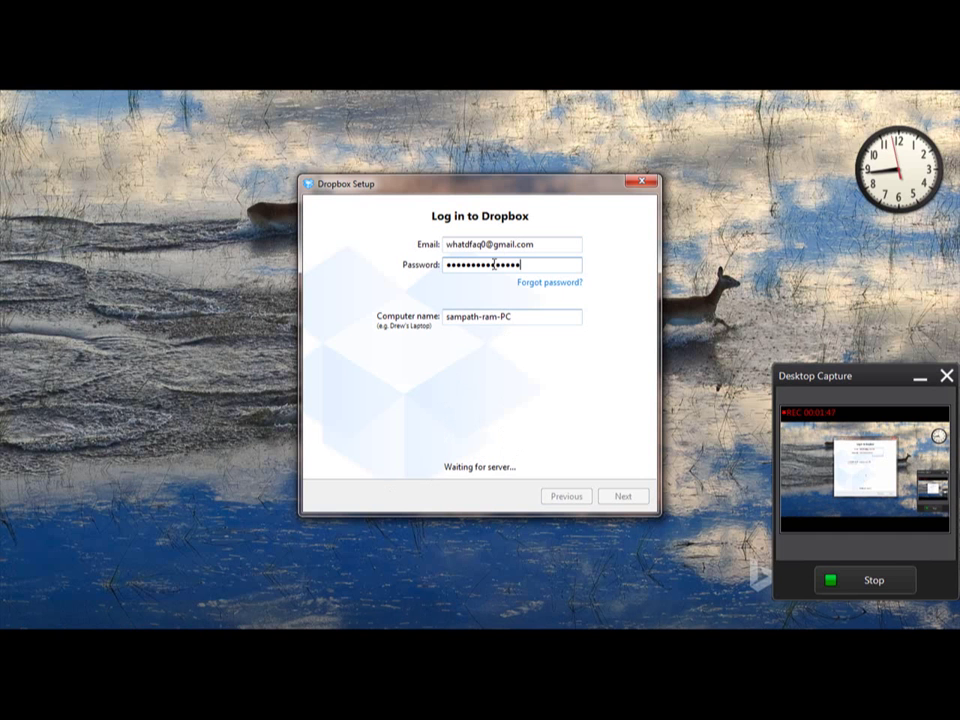
left_click_drag(500, 190, 531, 152)
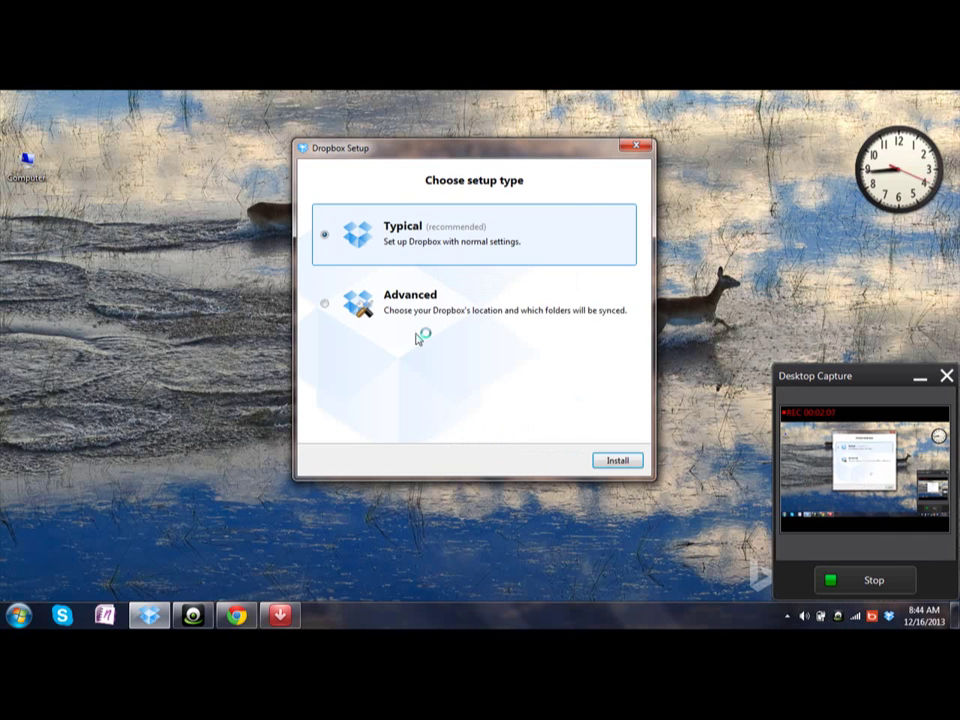
- Choose Typical setup and create a new DB folder on Local Disk (C:) as the Dropbox location
left_click(621, 465)
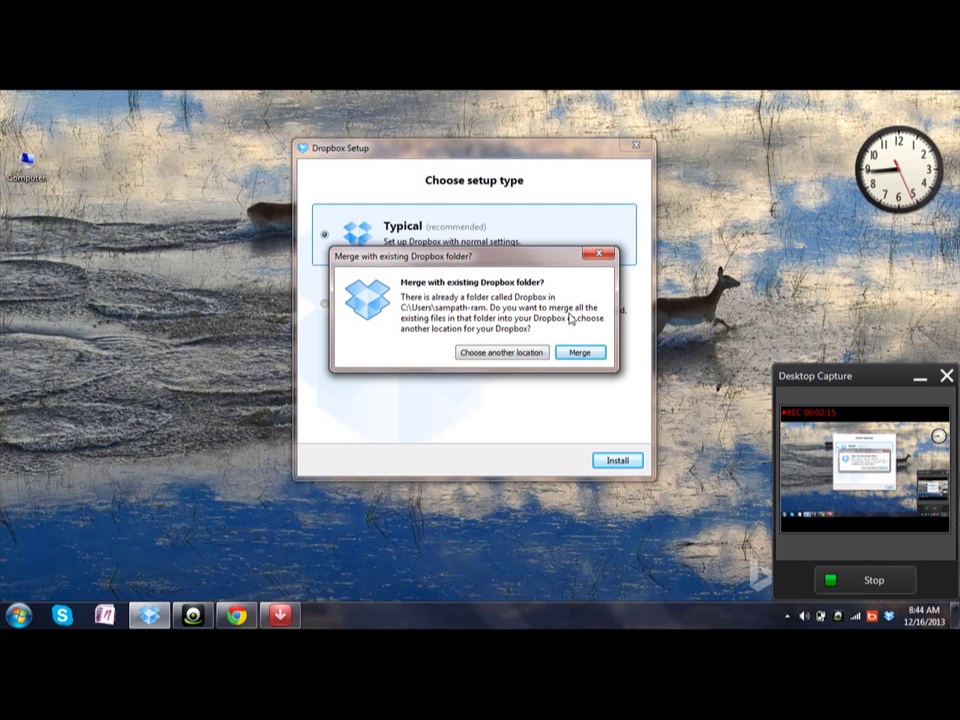
left_click(499, 355)
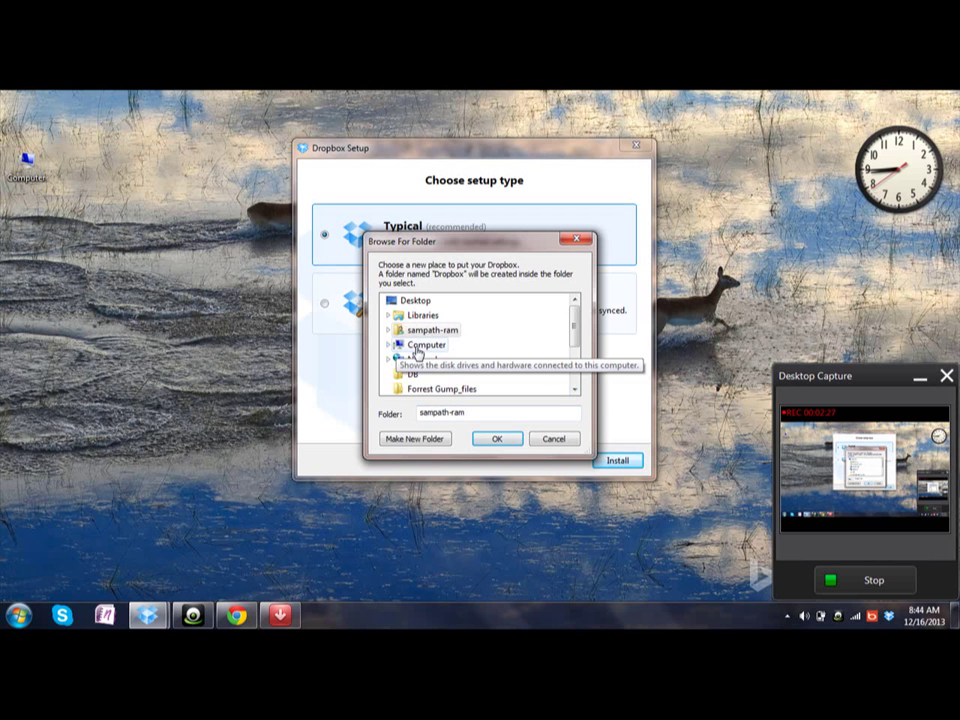
double_click(410, 345)
double_click(440, 359)
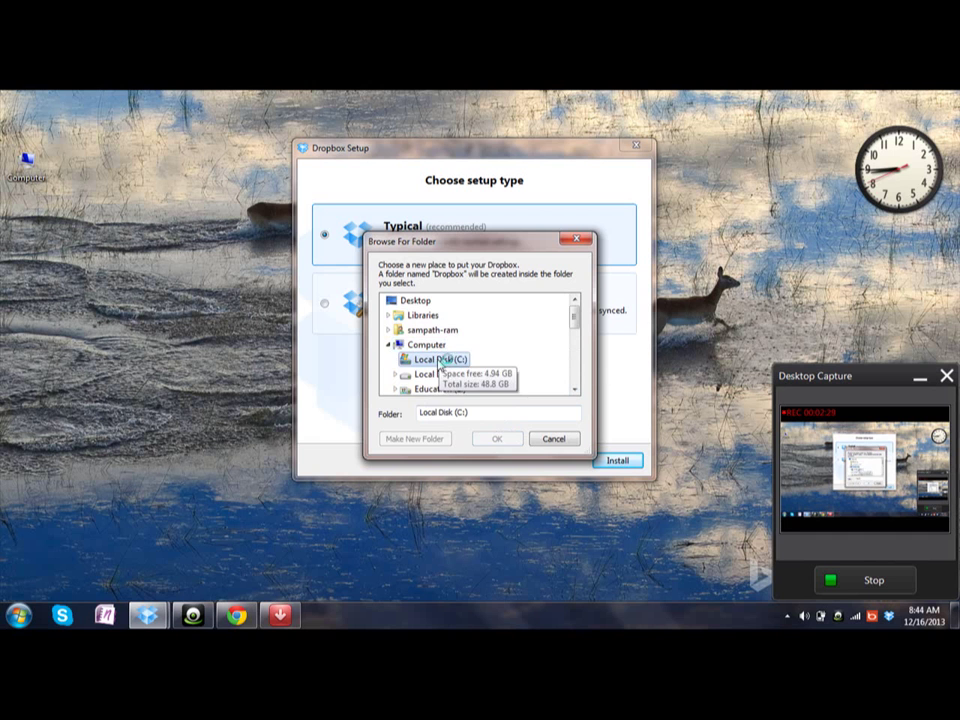
left_click(416, 438)
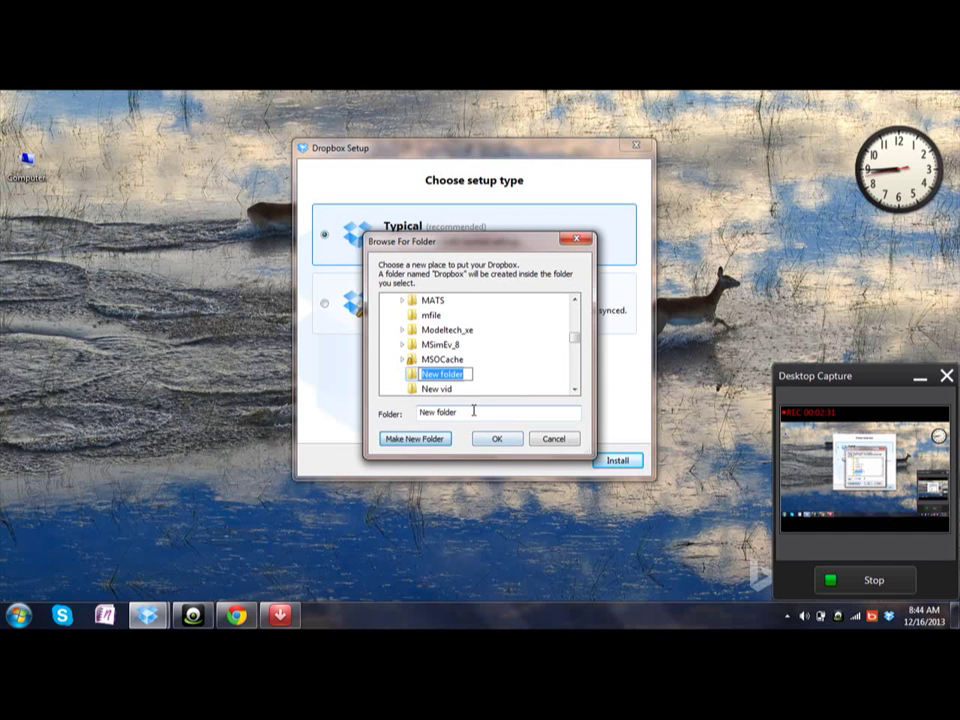
type("DP")
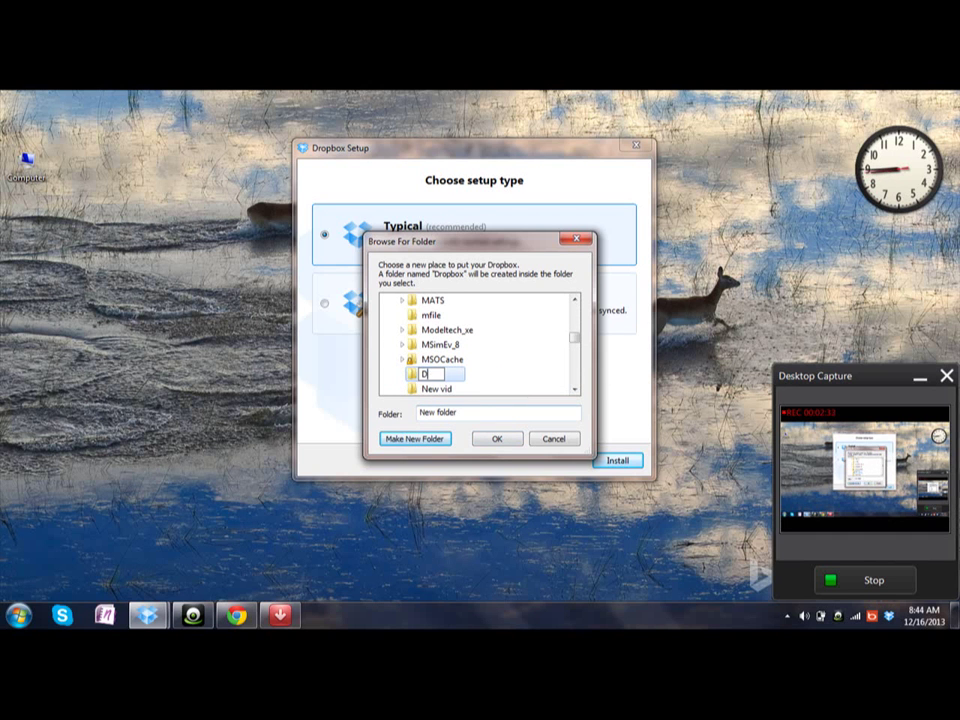
key("Escape")
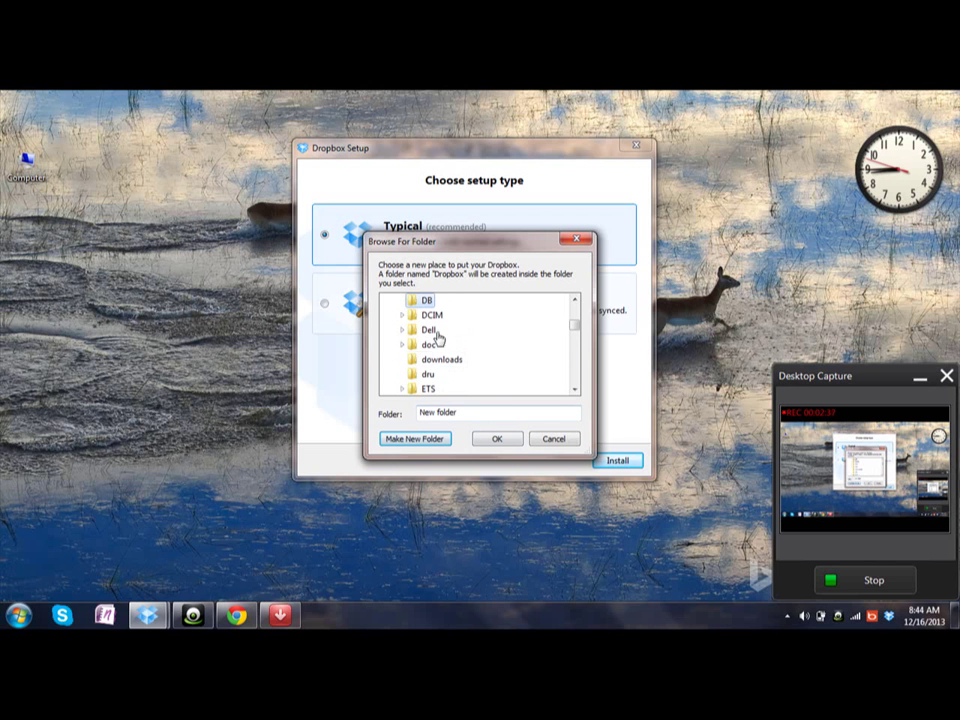
left_click(506, 440)
left_click(615, 458)
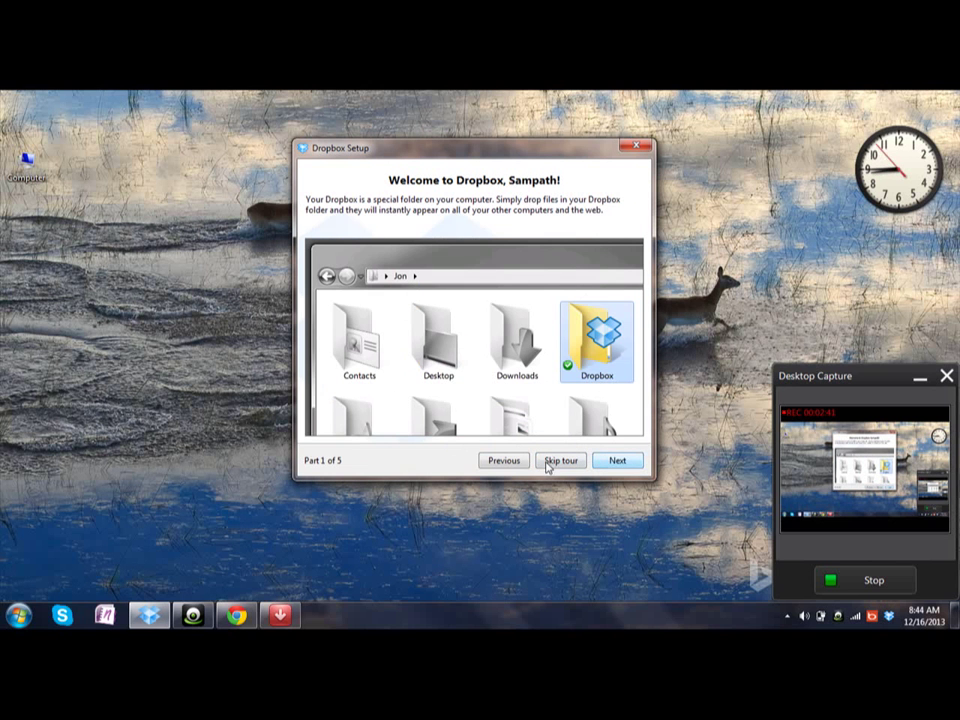
- Redo the Typical setup and confirm DB on Local Disk (C:) as the Dropbox location
left_click(510, 463)
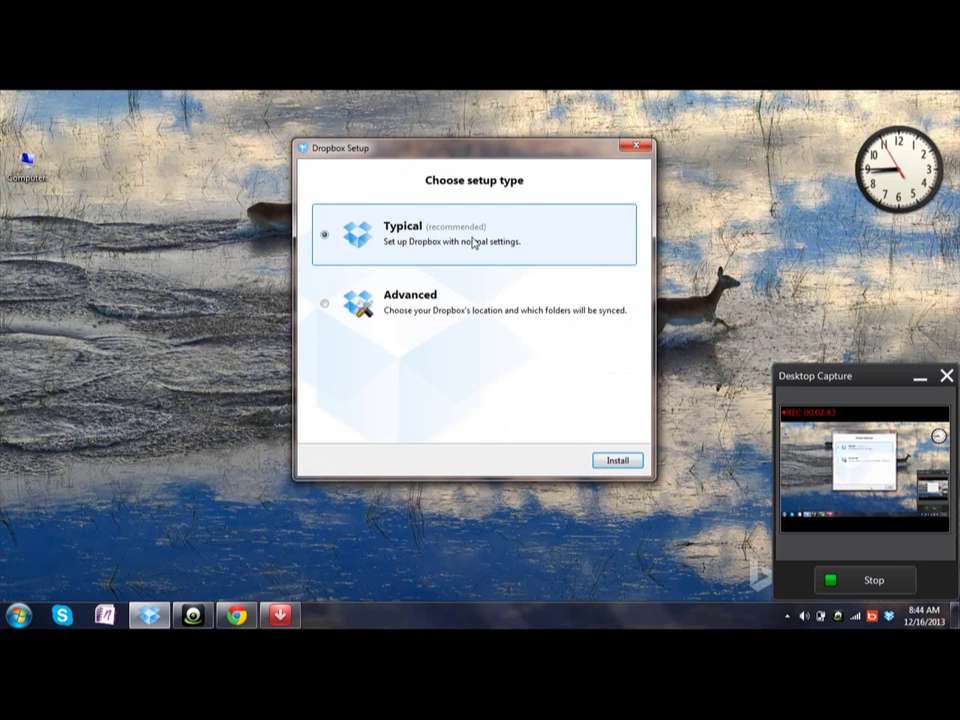
left_click(613, 461)
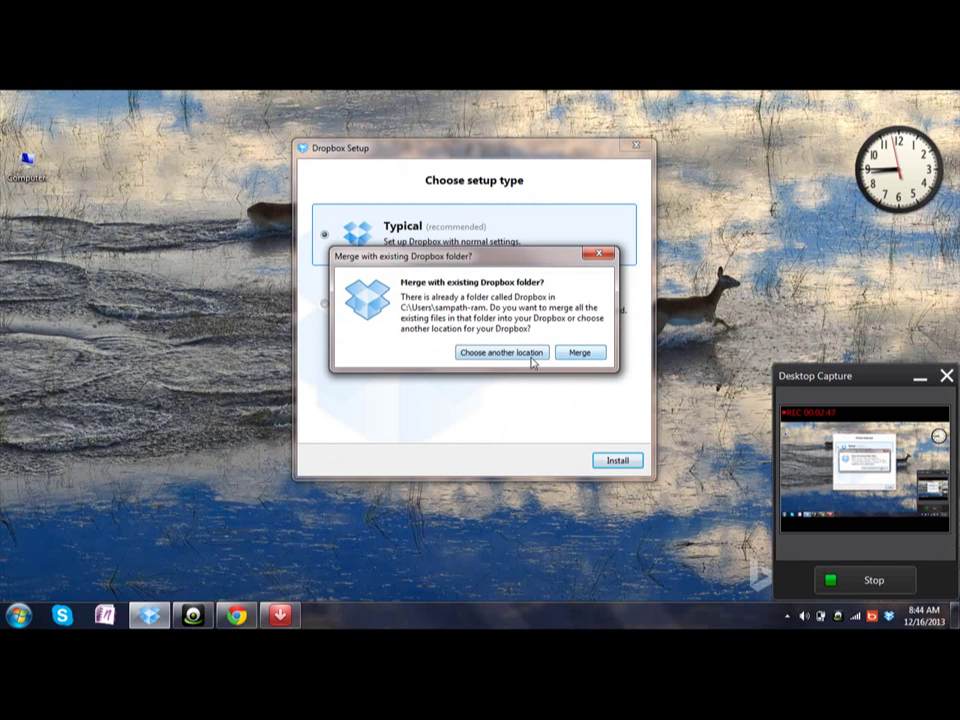
left_click(530, 361)
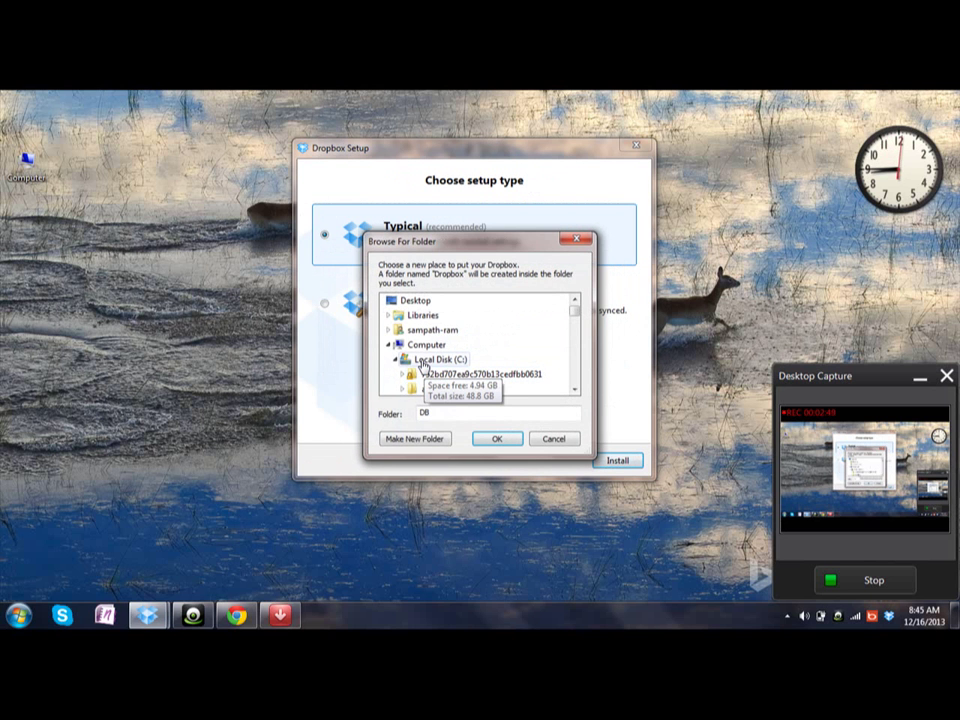
left_click(495, 440)
- Advance through tour parts 2 to 4 and finish Dropbox Setup
left_click(624, 460)
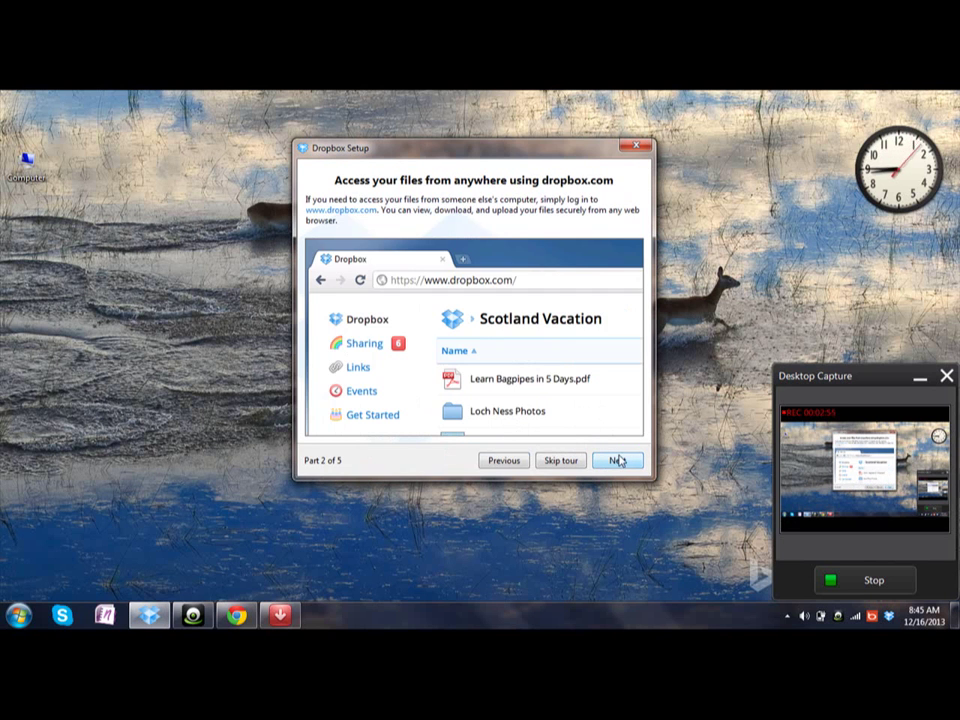
left_click(618, 460)
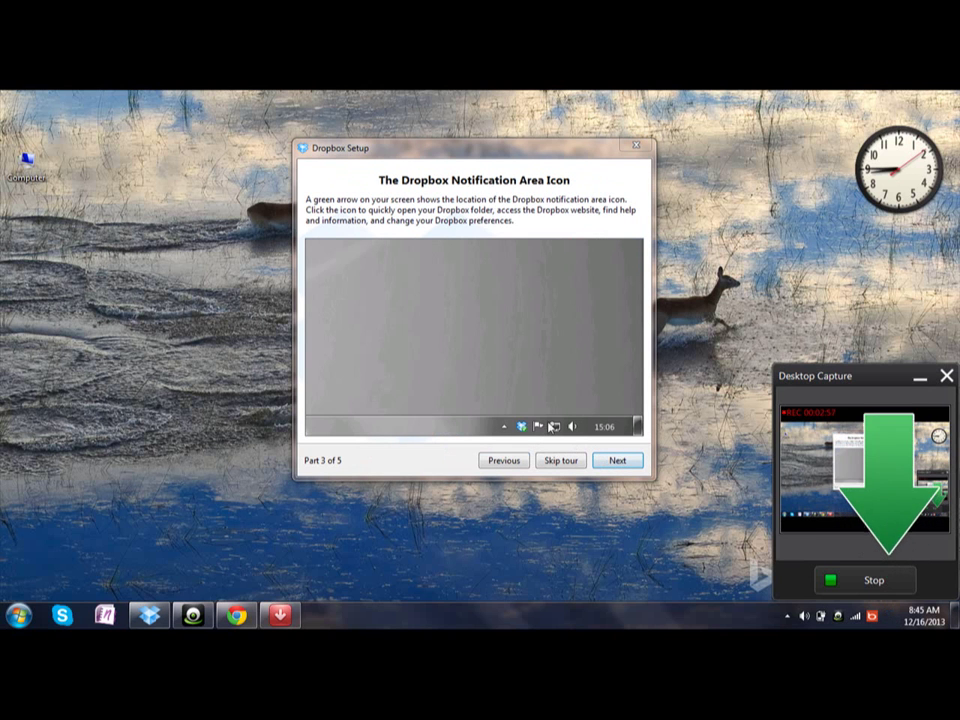
left_click(617, 463)
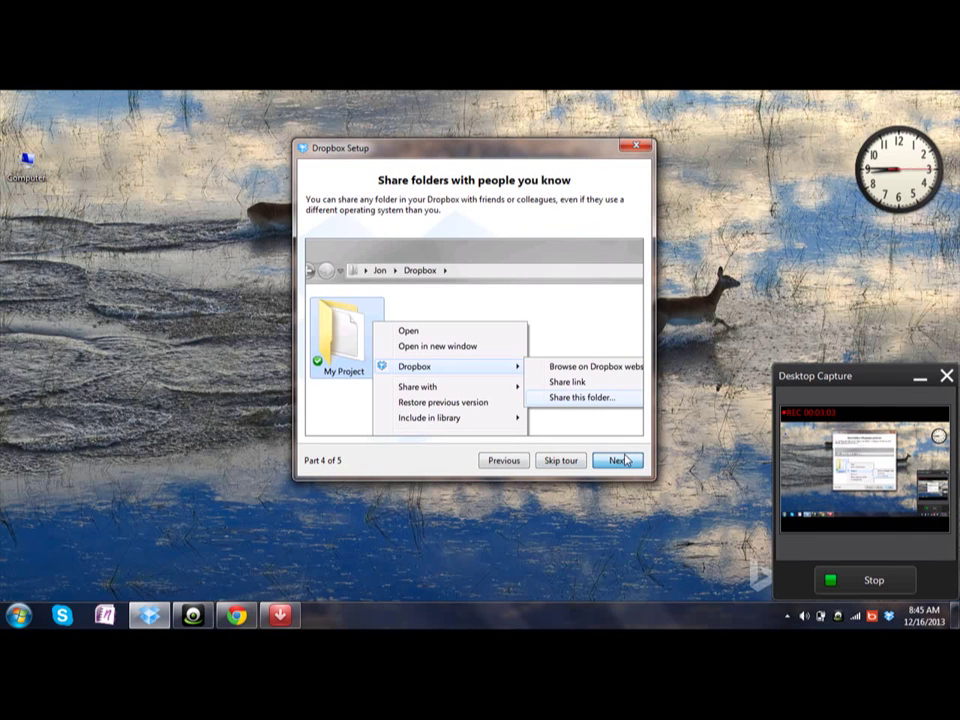
left_click(621, 460)
left_click(617, 459)
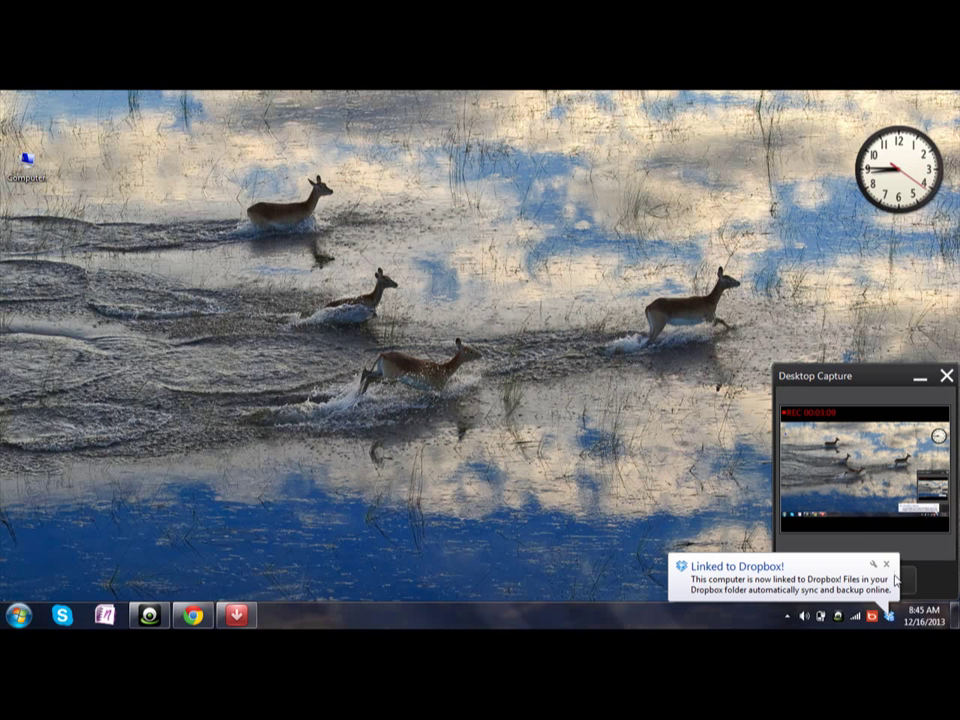
left_click(886, 564)
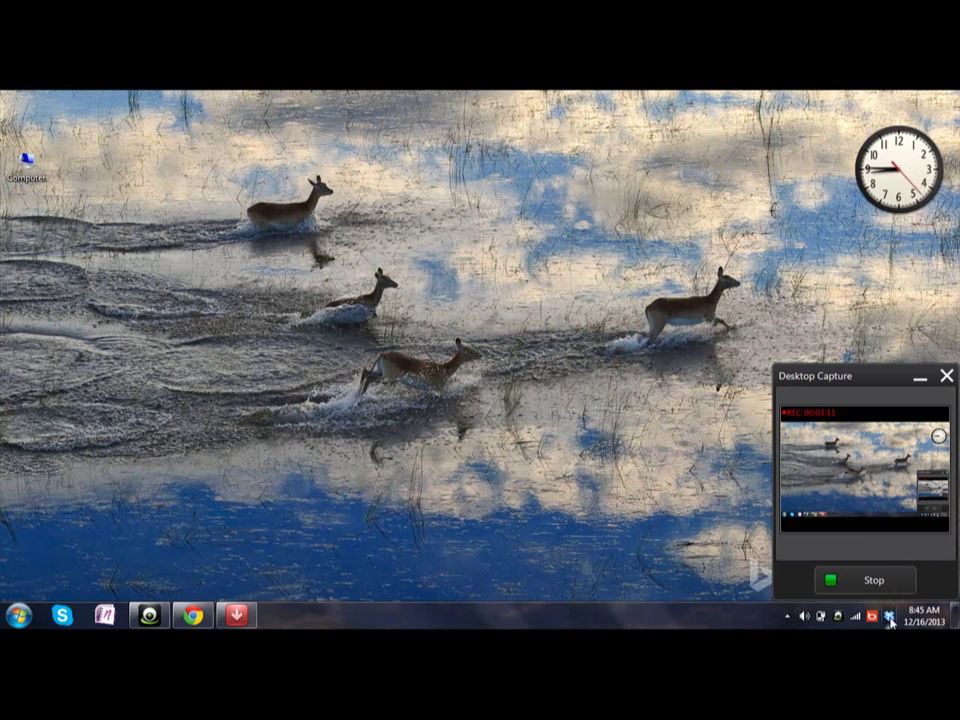
double_click(889, 621)
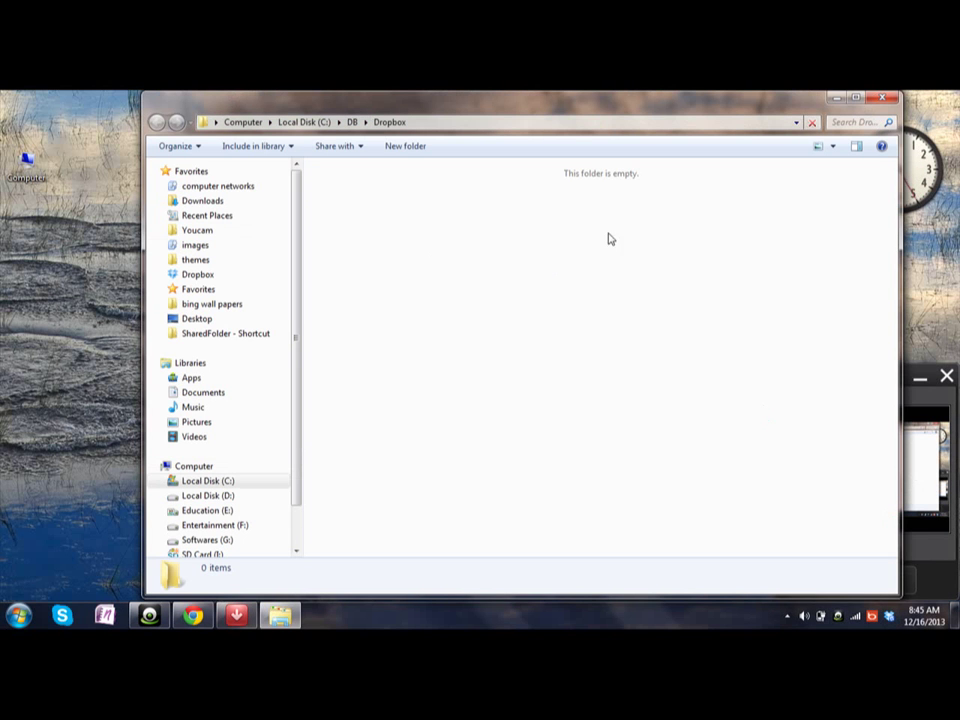
left_click(889, 100)
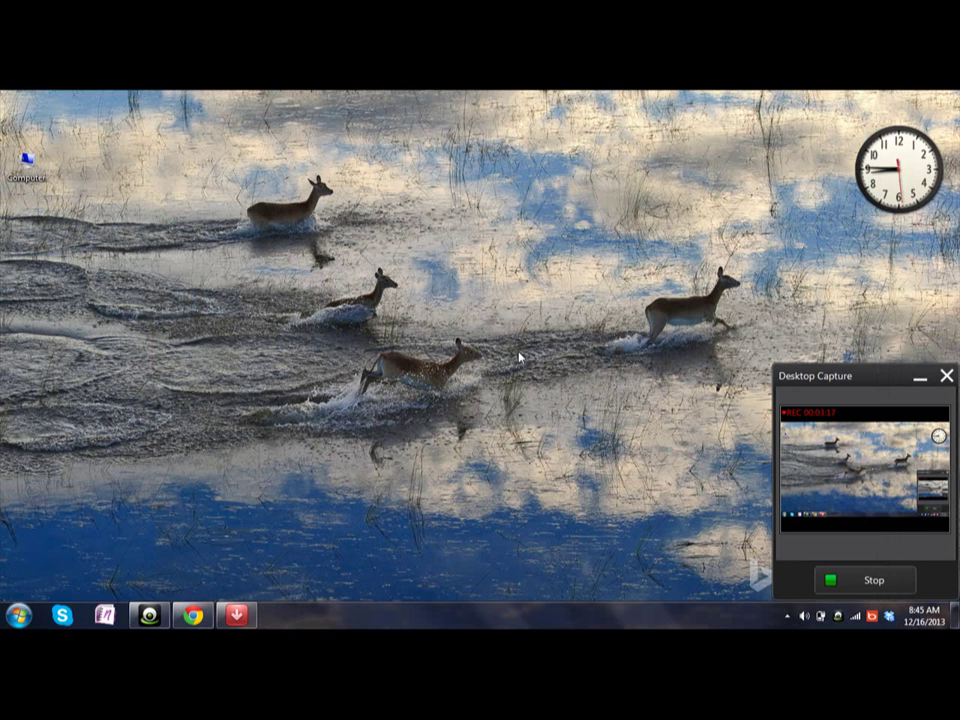